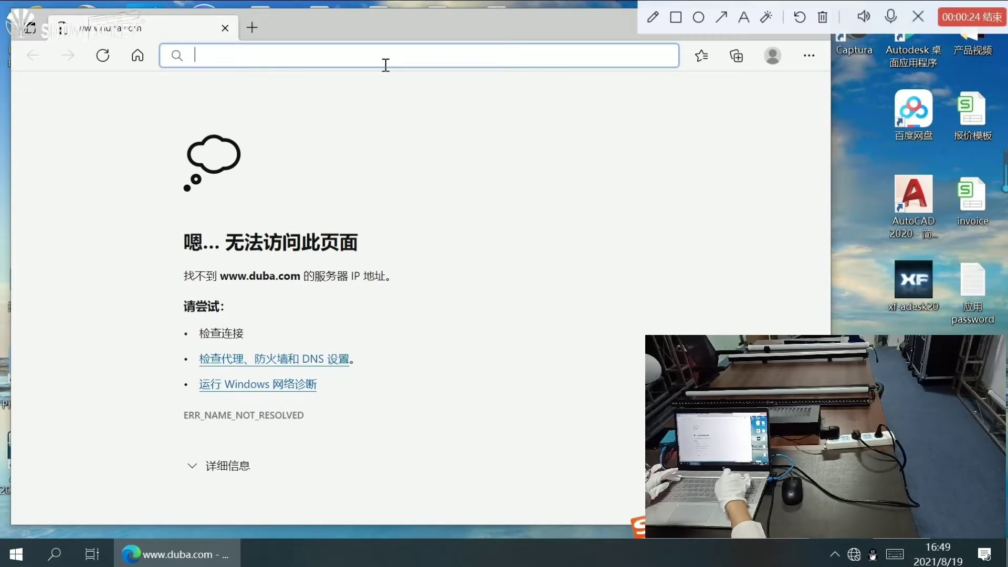
Try loading 192.168.1.200 in Edge, which fails with ERR_ADDRESS_UNREACHABLE
type("2.168.1.200")
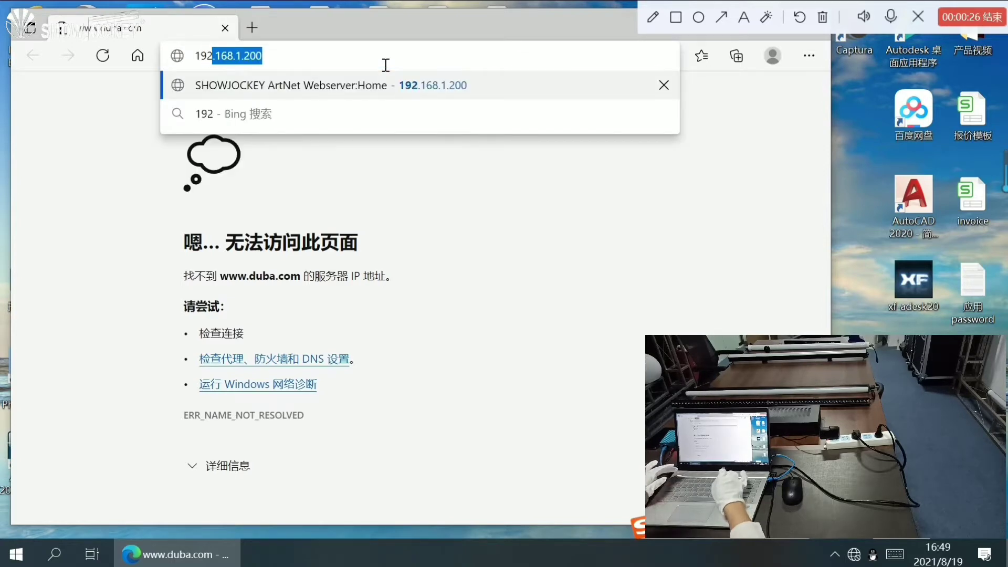
left_click(365, 57)
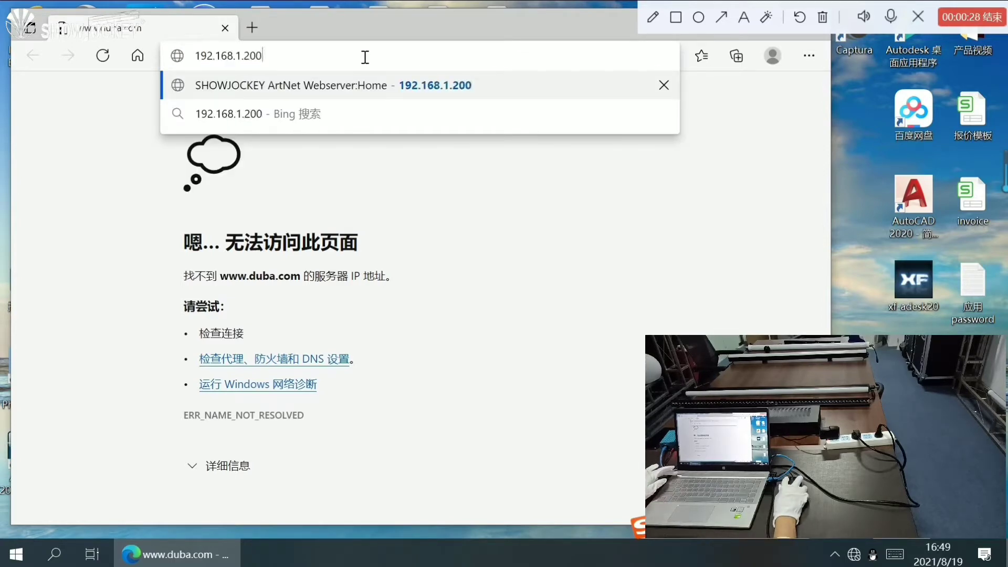
key("Return")
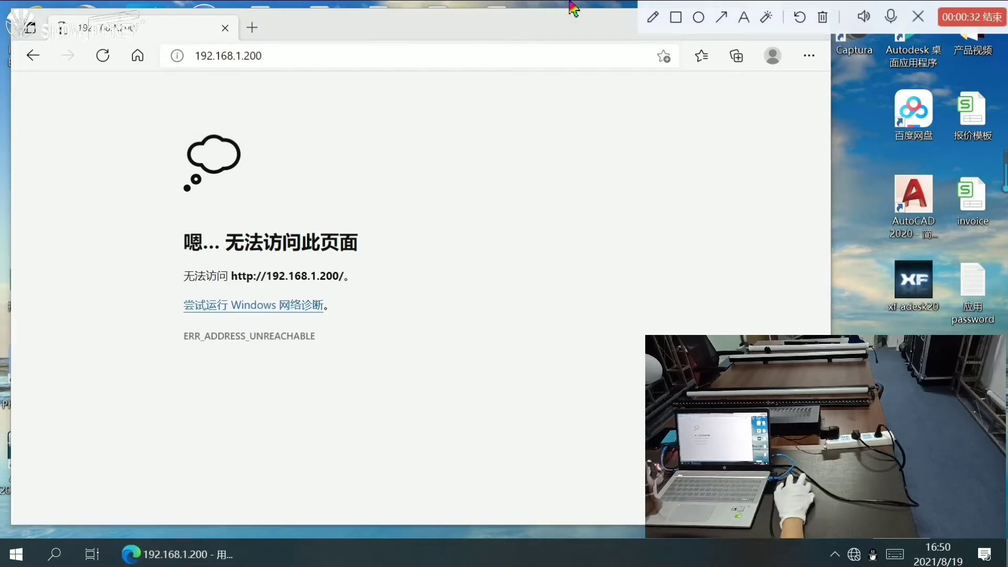
left_click(854, 561)
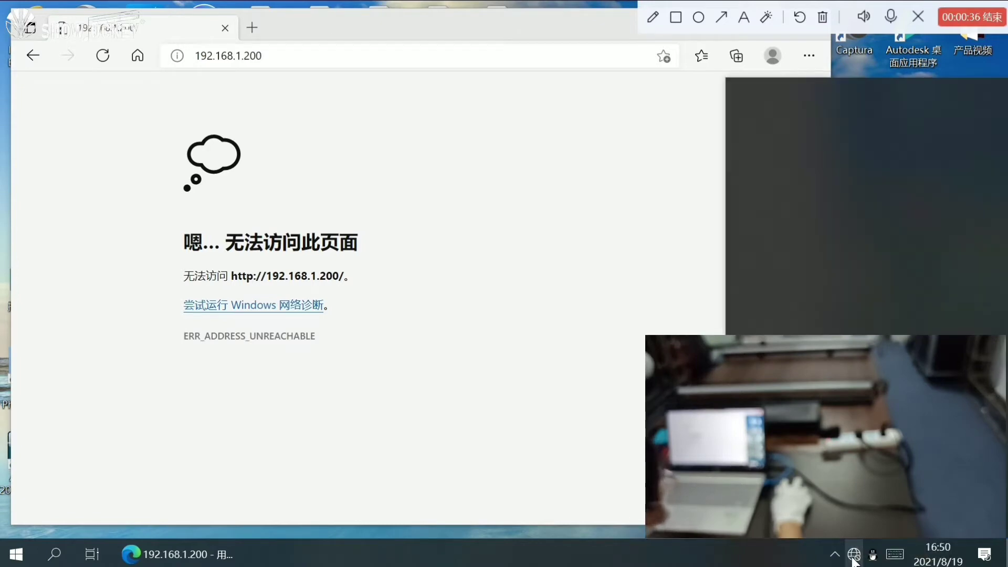
Open the Ethernet adapter's properties via Network settings' adapter options
left_click(852, 560)
right_click(851, 560)
left_click(865, 533)
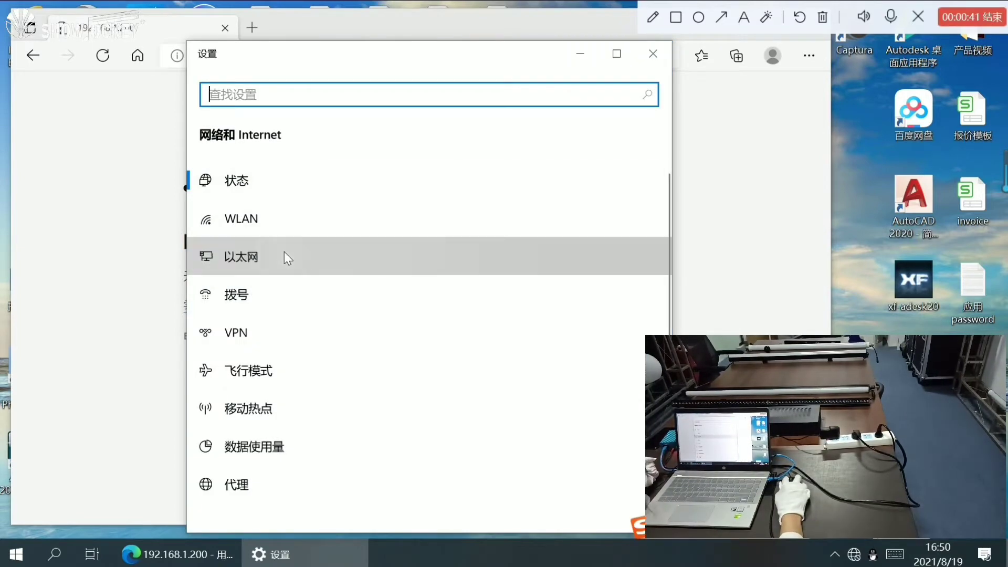
left_click(284, 256)
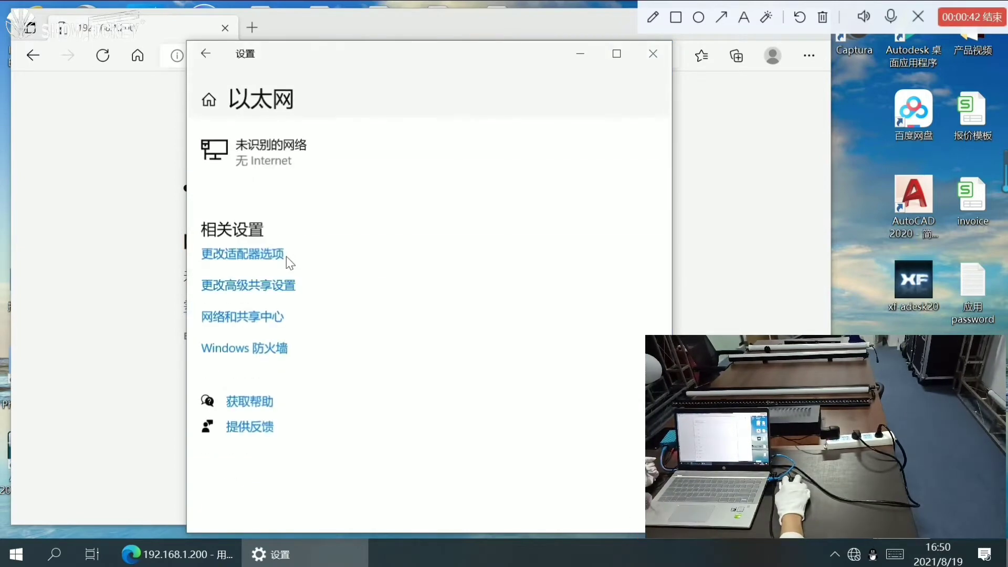
left_click(268, 255)
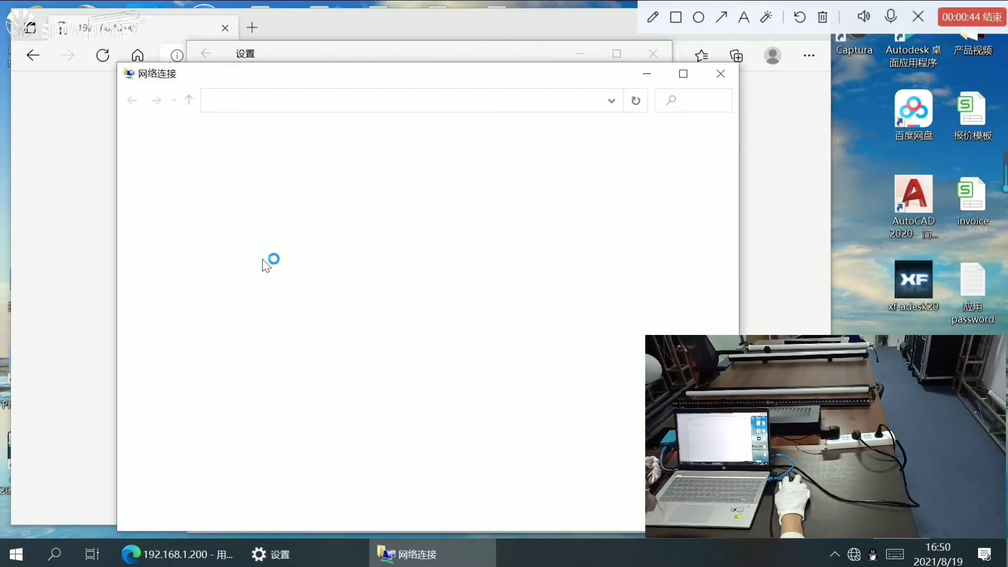
right_click(281, 187)
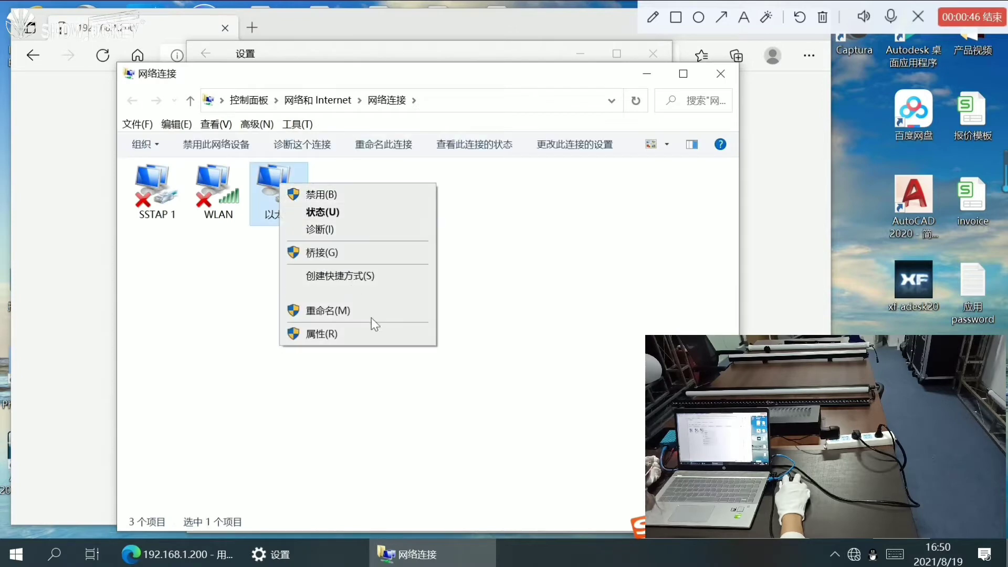
left_click(364, 336)
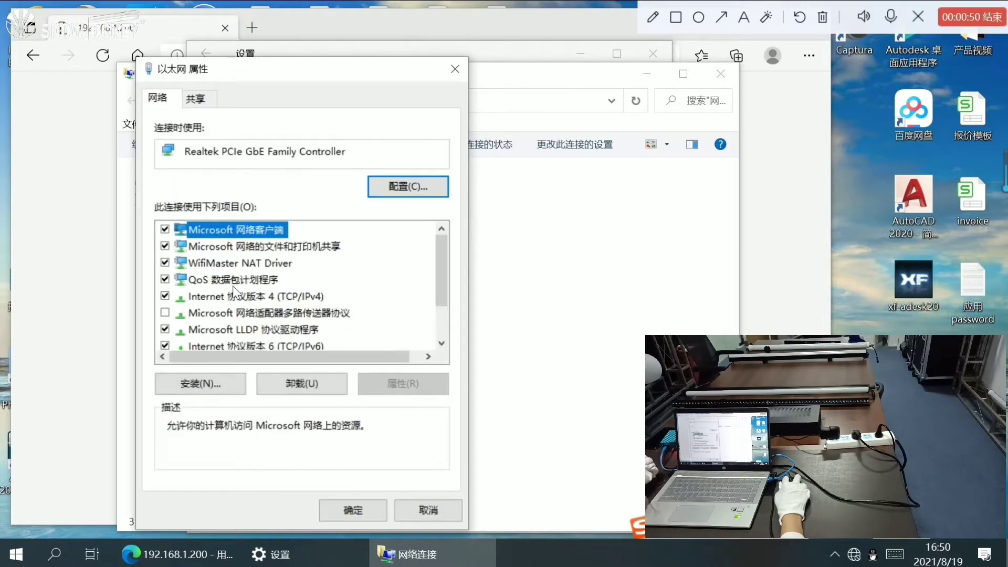
Set TCP/IPv4 to static IP 192.168.1.2 with subnet mask 255.255.255.0 and confirm
left_click(252, 296)
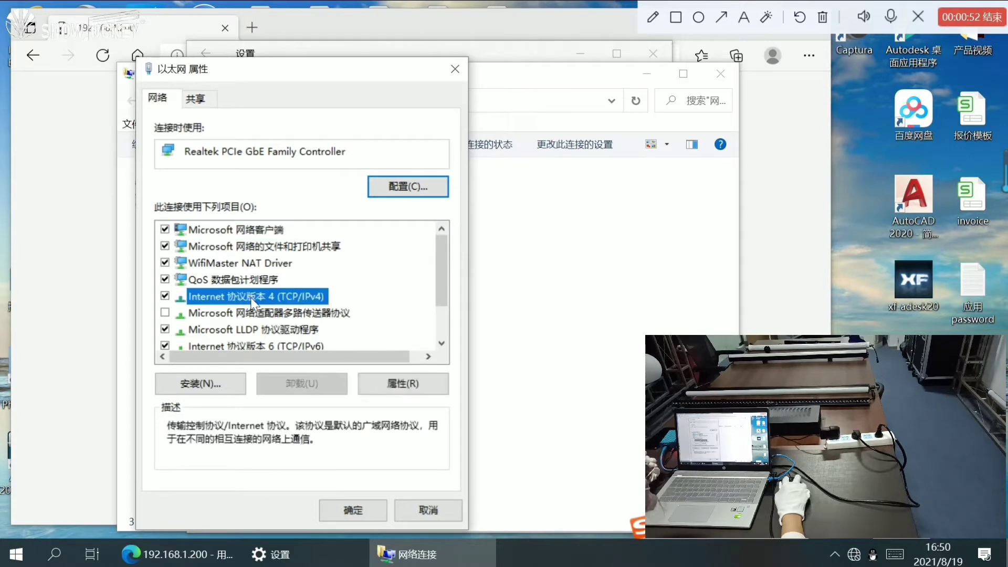
double_click(303, 295)
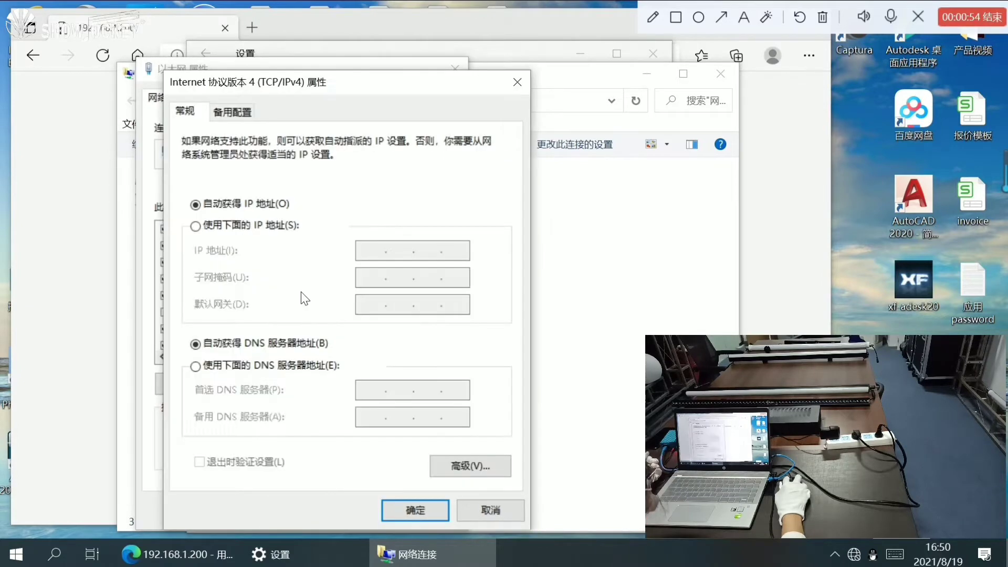
left_click(195, 227)
left_click(384, 261)
type("192 . ")
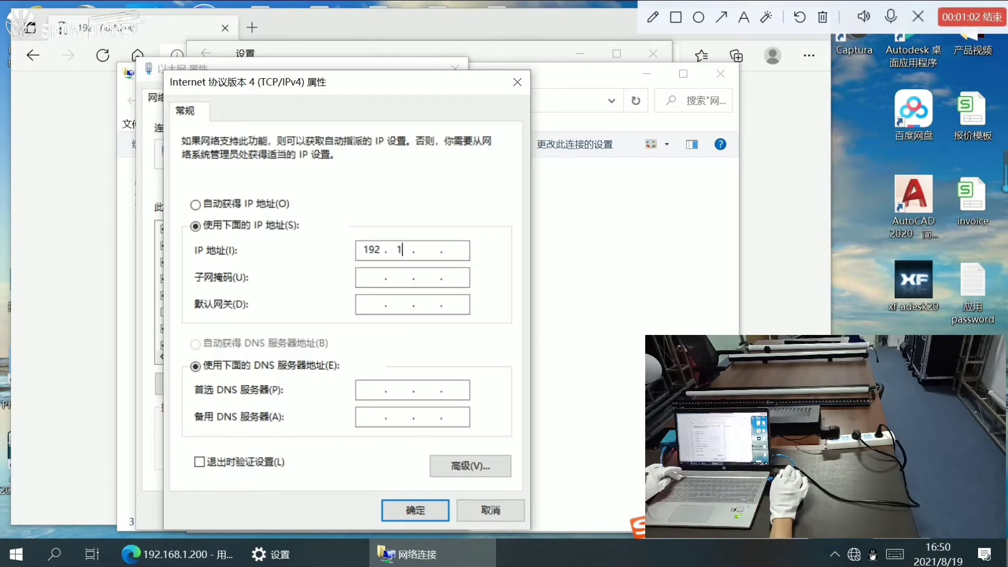
type("168 . ")
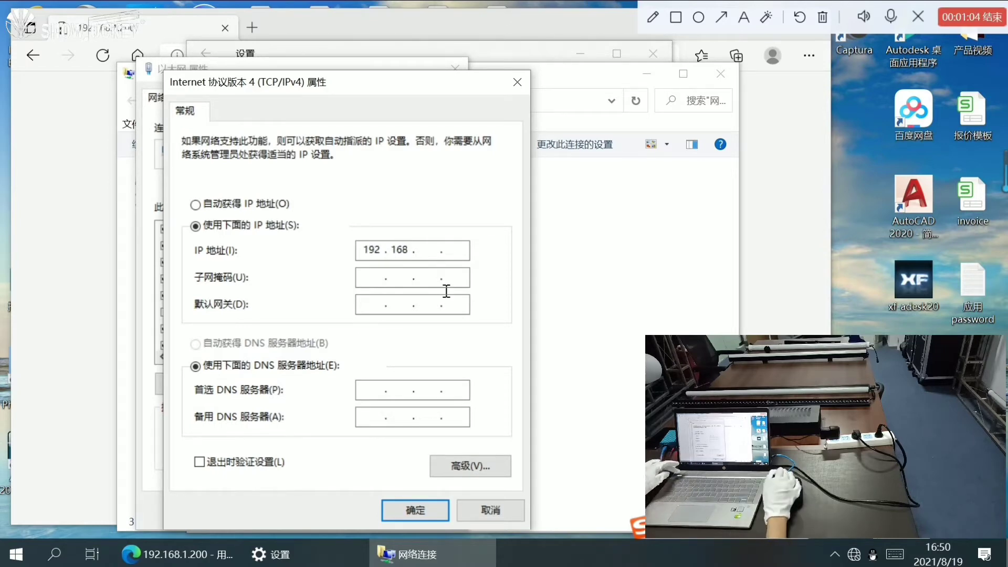
type("1")
left_click(464, 259)
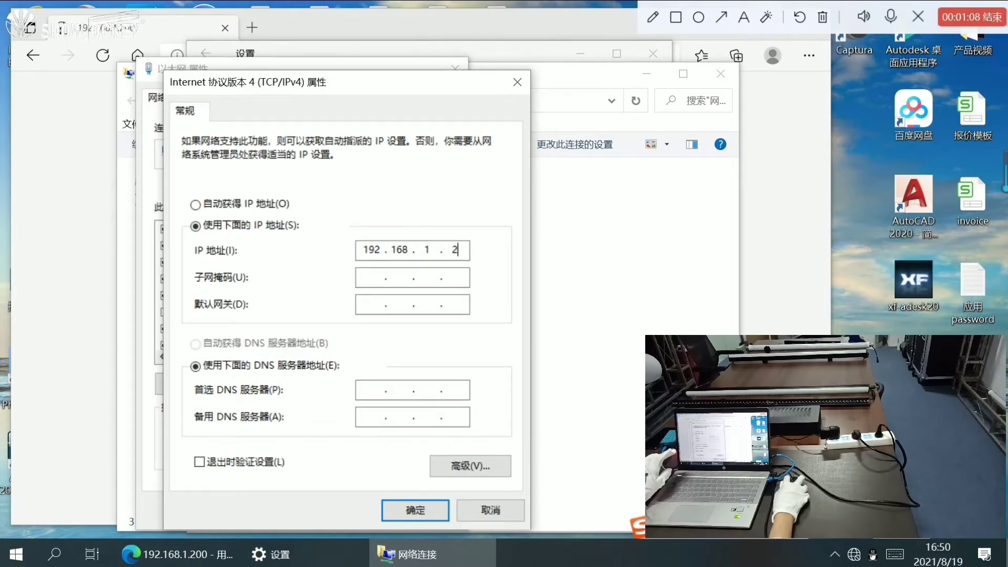
left_click(383, 284)
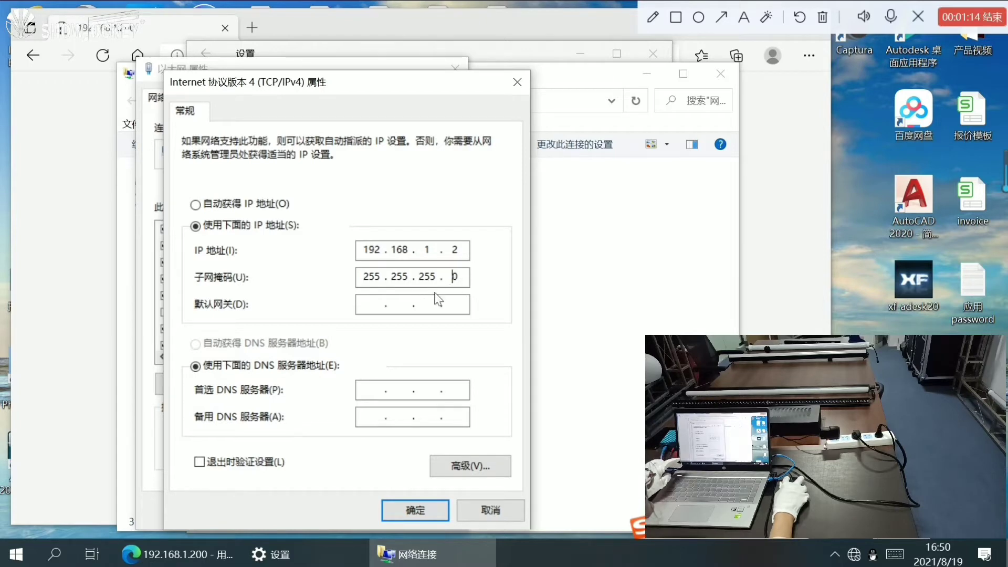
left_click(403, 513)
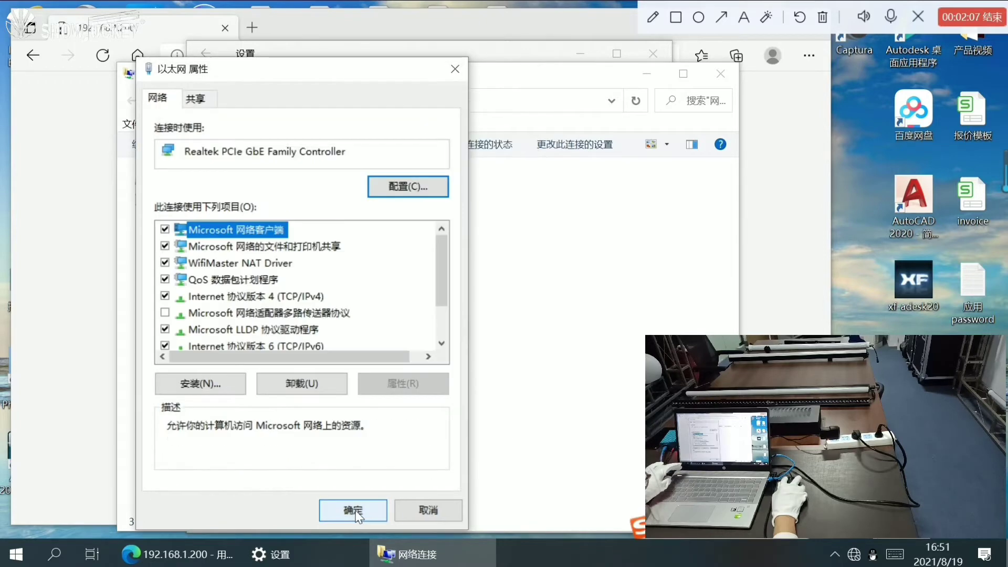
left_click(342, 512)
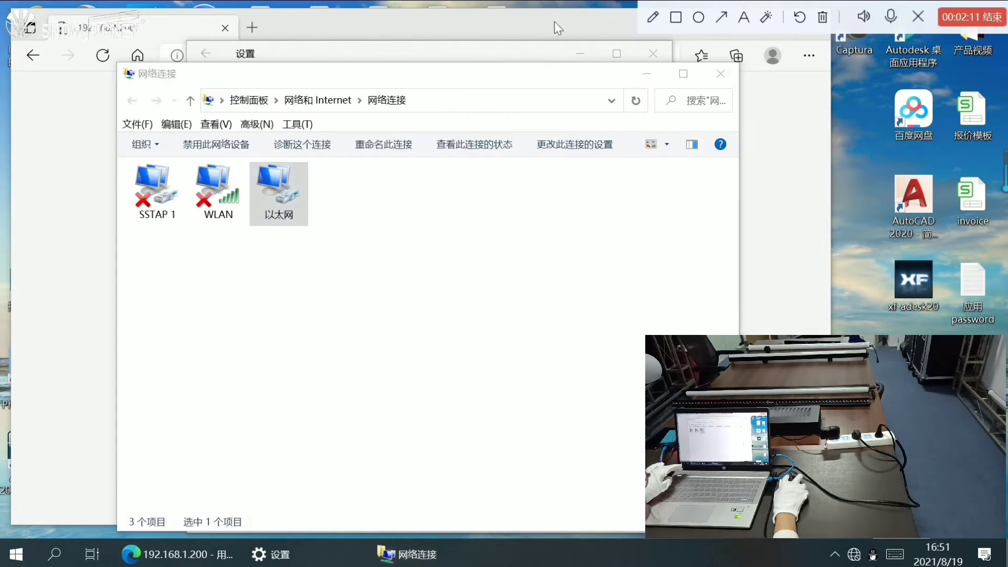
Close the network windows and reload the 192.168.1.200 node page in Edge
left_click(644, 77)
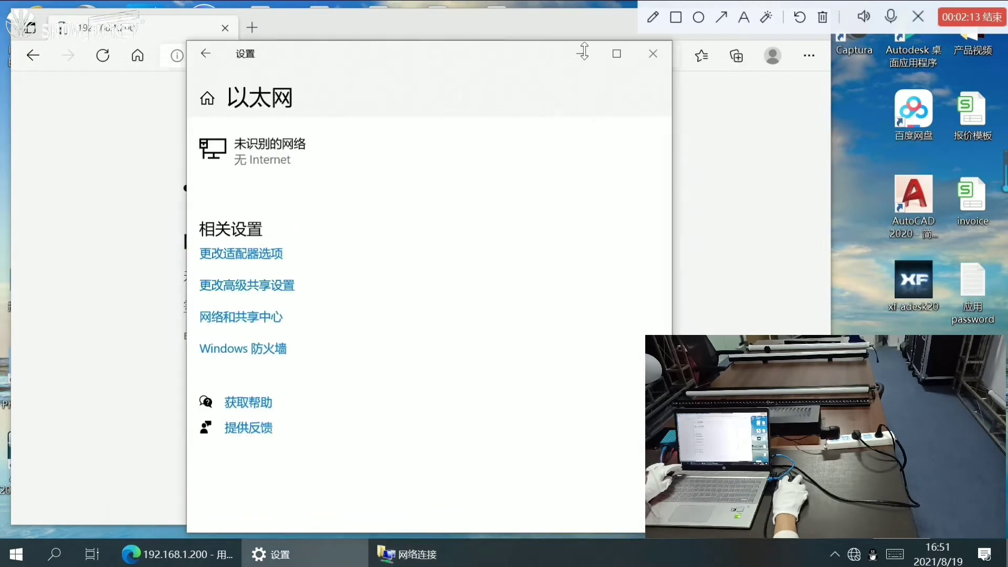
left_click(653, 53)
left_click(346, 59)
key("Return")
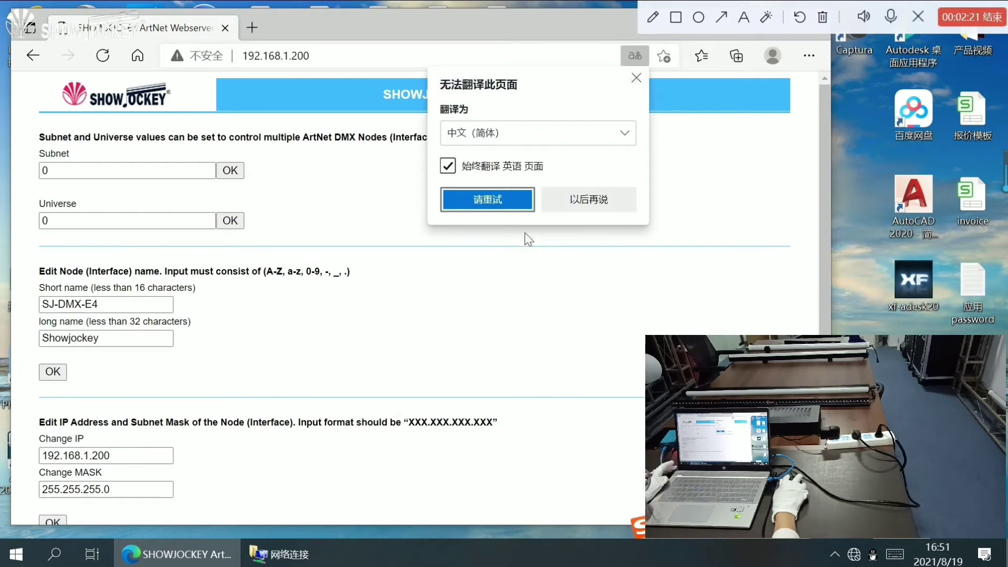
Dismiss the translate offer and minimize Edge to show the desktop
left_click(635, 78)
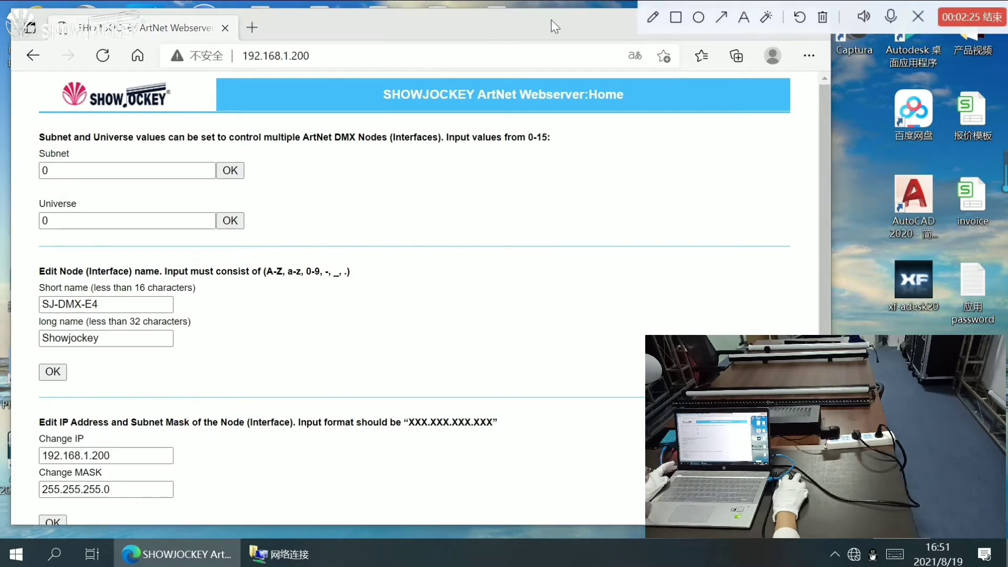
left_click_drag(551, 20, 554, 68)
left_click(744, 69)
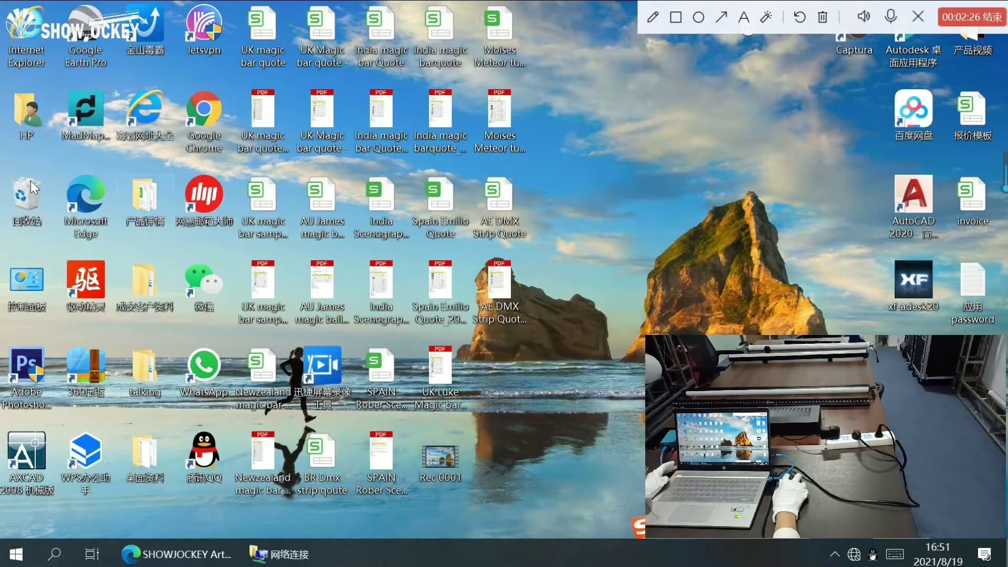
Launch MadMapper and set its DMX output device to ArtNet on the 192.168.1.2 interface
left_click(84, 113)
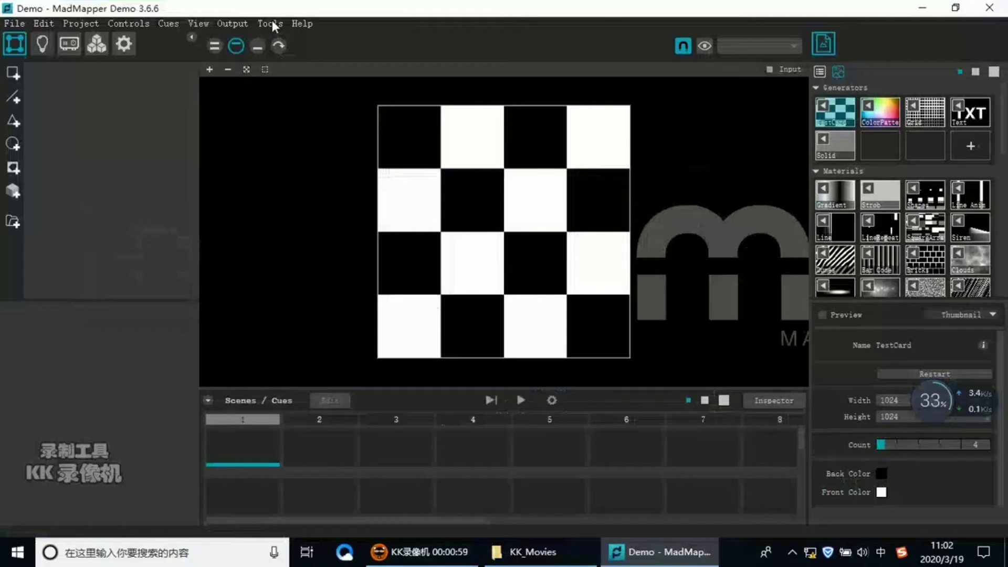
left_click(272, 21)
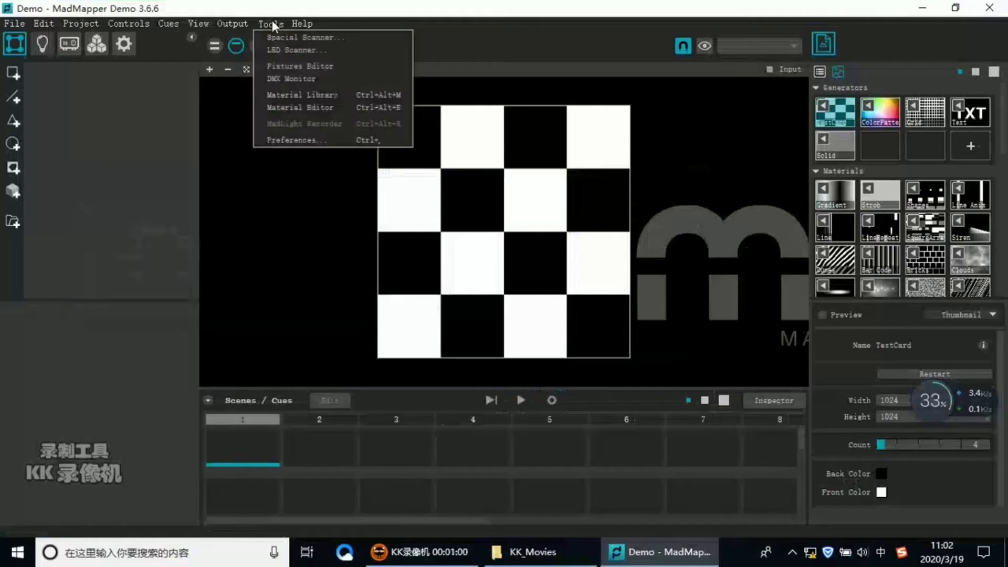
left_click(298, 139)
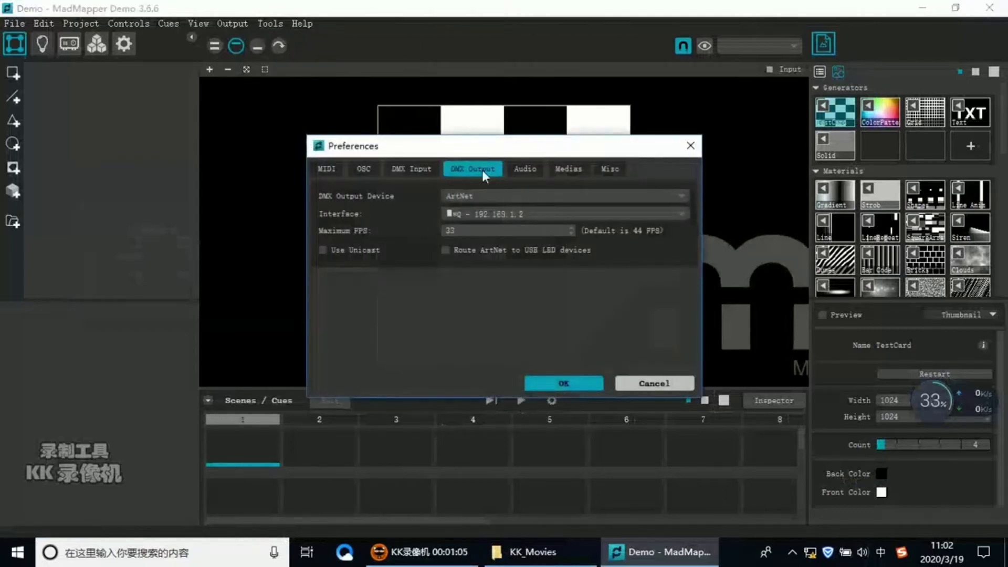
left_click(517, 201)
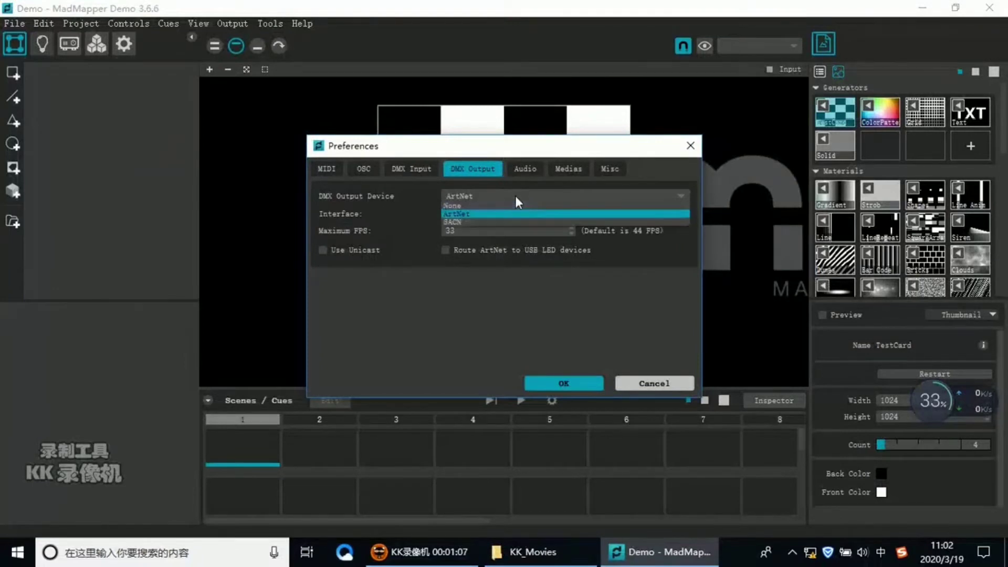
left_click(492, 213)
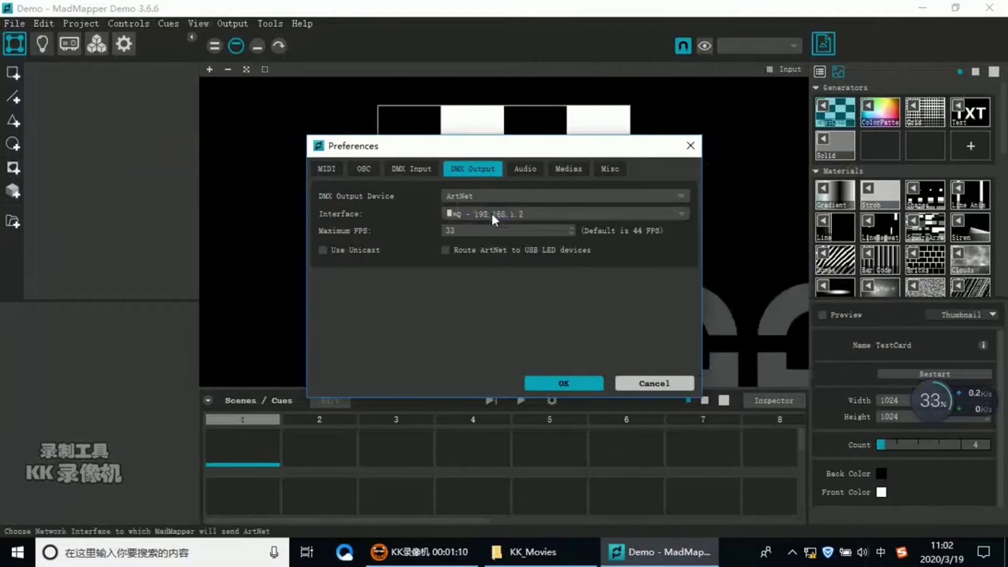
left_click(522, 214)
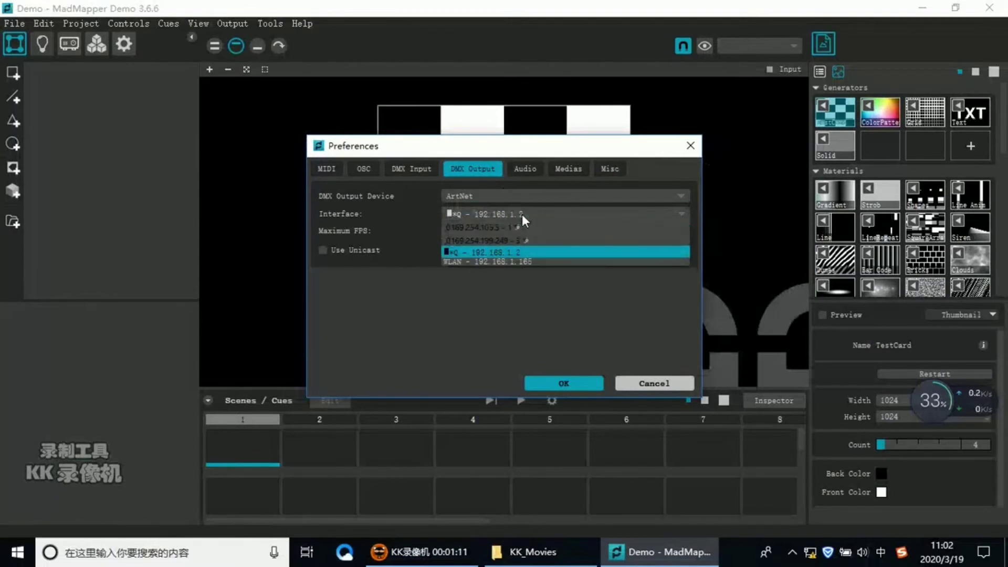
left_click(542, 253)
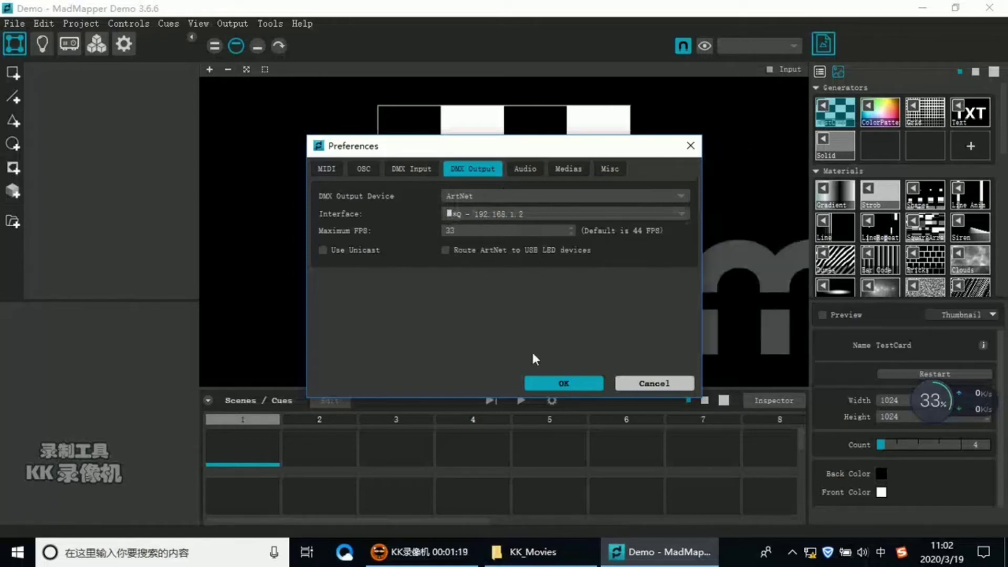
left_click(547, 379)
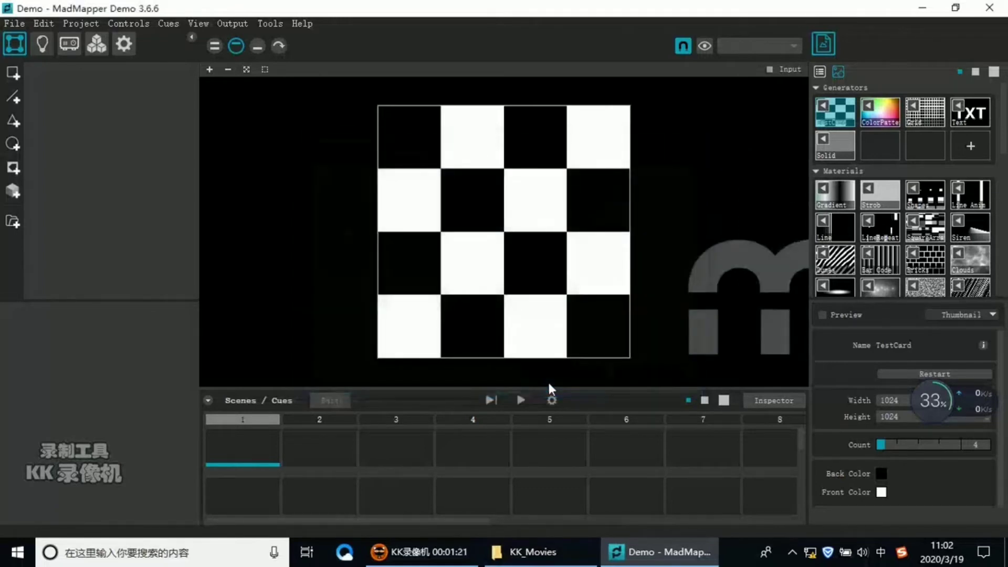
In MadLight mode, add an SFX-01 W 1m LED bar on channels 1–60 and edit its definition
left_click(42, 48)
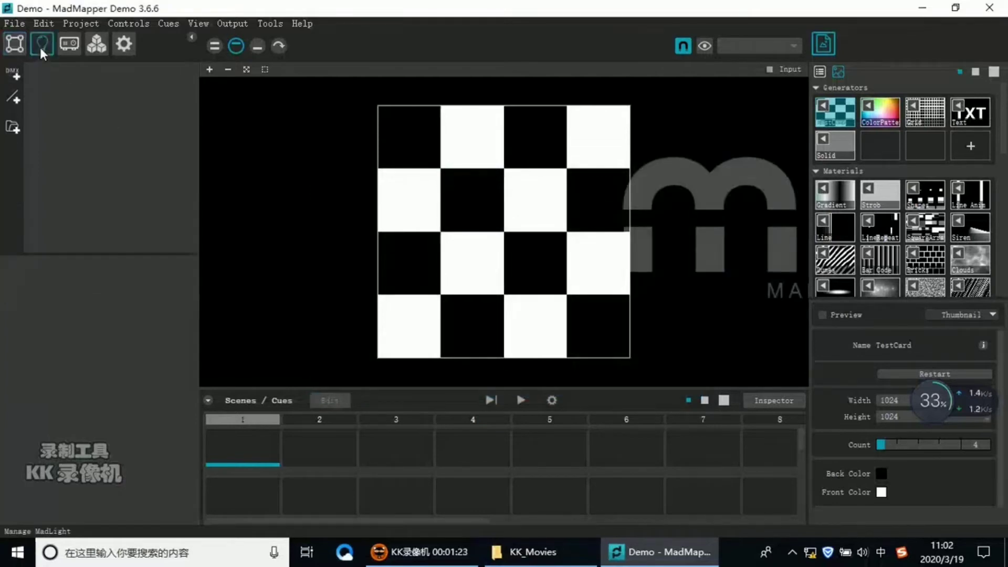
left_click(17, 78)
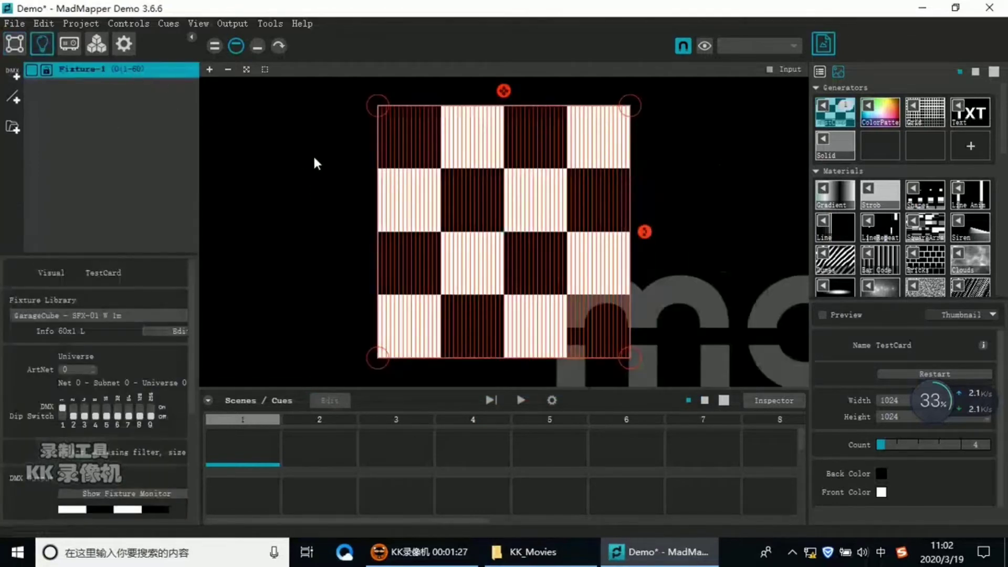
left_click(165, 332)
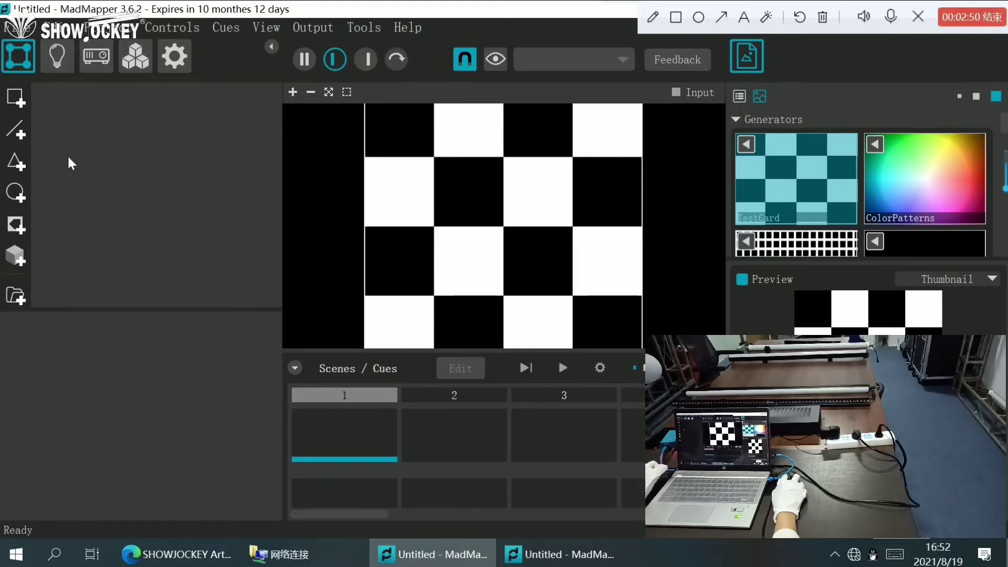
Add SFX-01 LED bar fixtures on channels 61–120 and 121–180 alongside Fixture-1
left_click(57, 54)
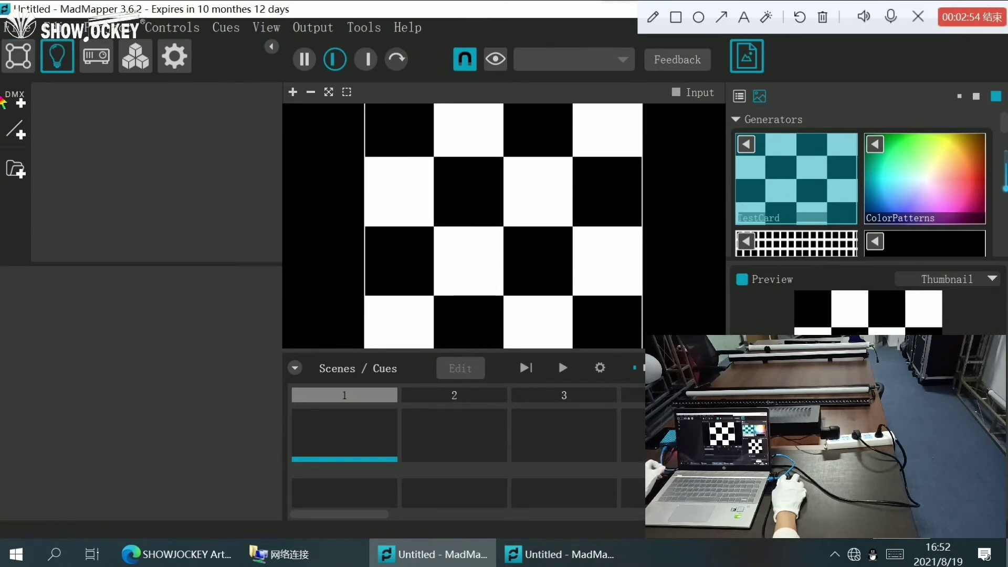
left_click(20, 107)
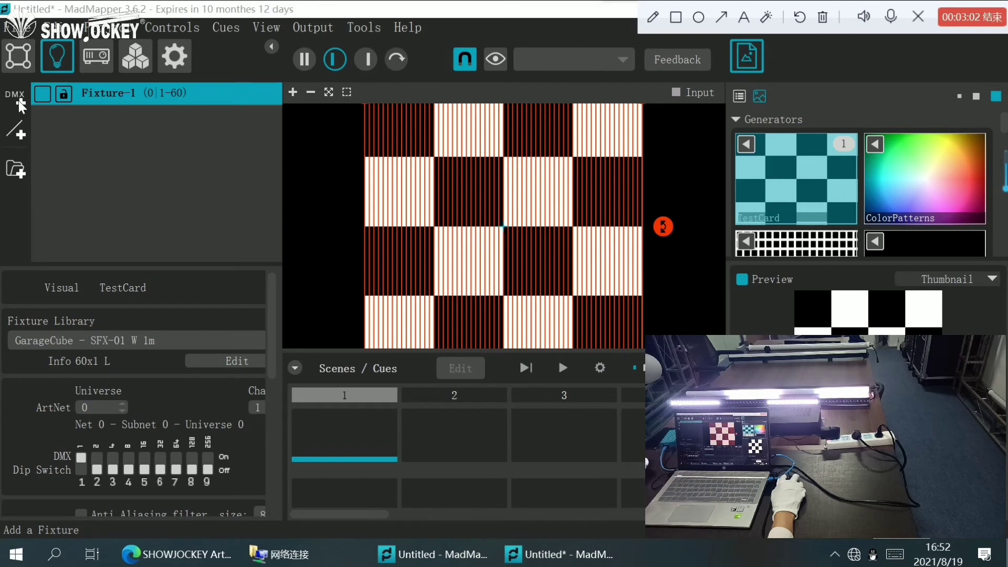
left_click(21, 107)
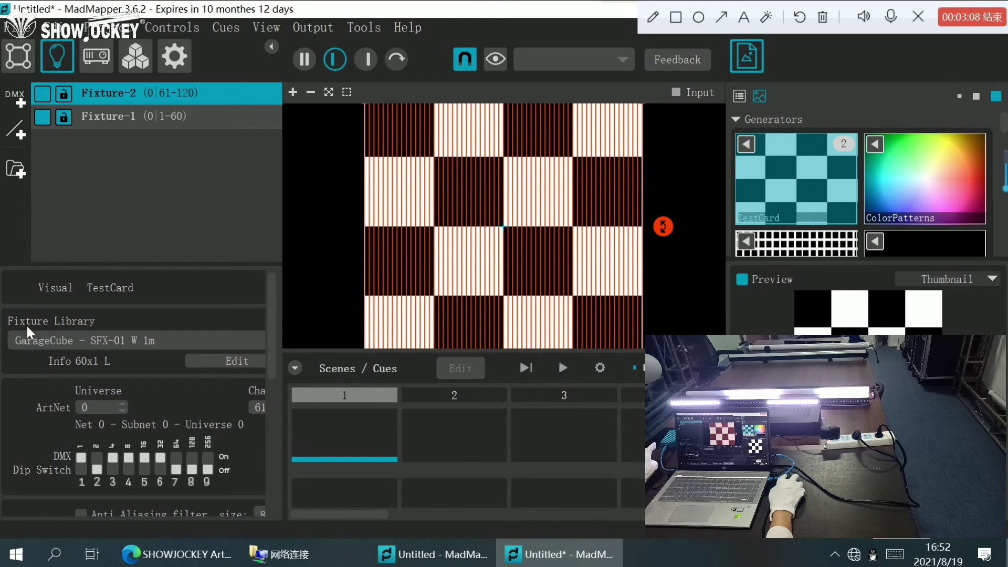
scroll(121, 368, "down", 2)
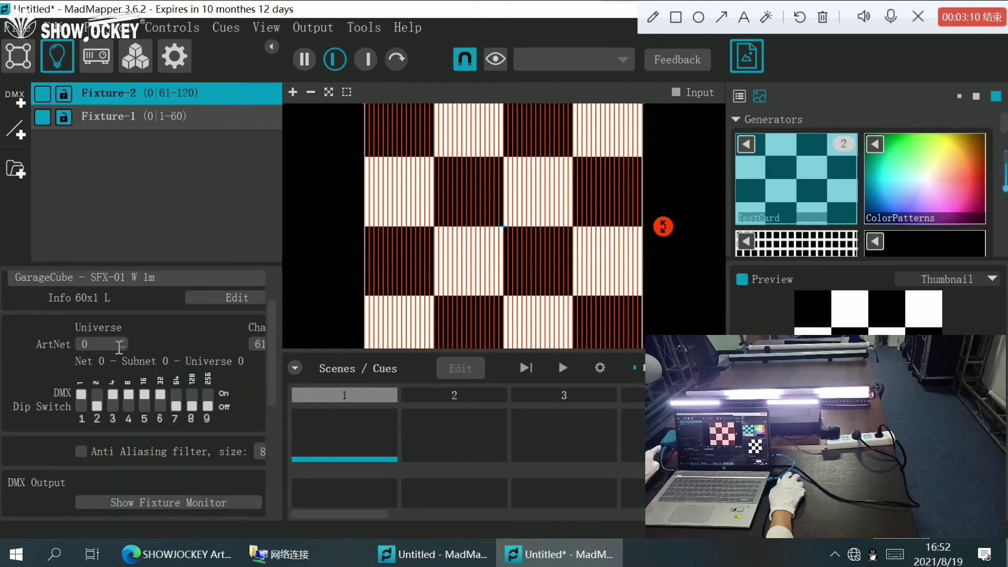
scroll(147, 415, "up", 1)
scroll(155, 434, "down", 1)
scroll(155, 434, "up", 2)
scroll(154, 435, "down", 5)
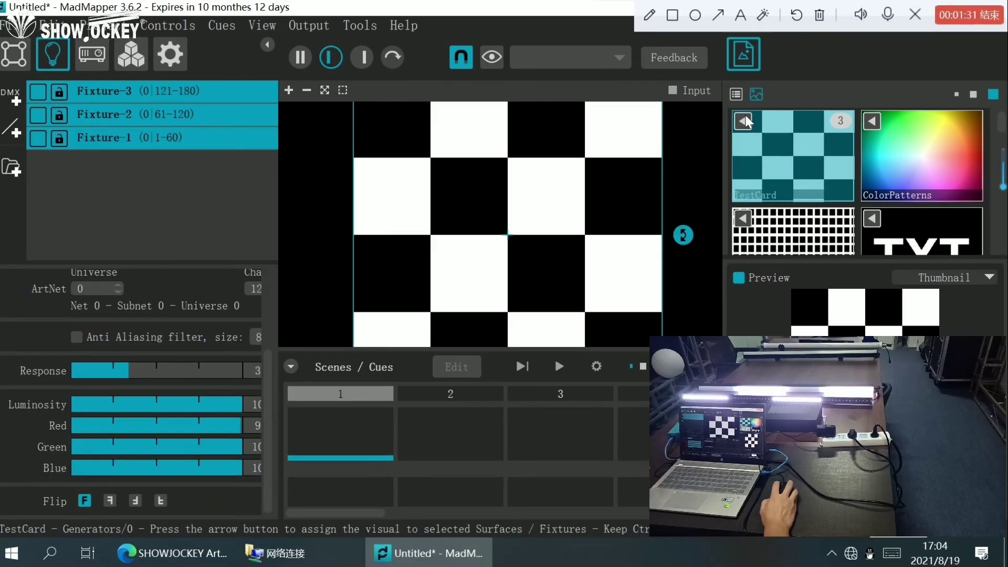
Apply the Line Anim material to the three LED bar fixtures
scroll(893, 210, "down", 6)
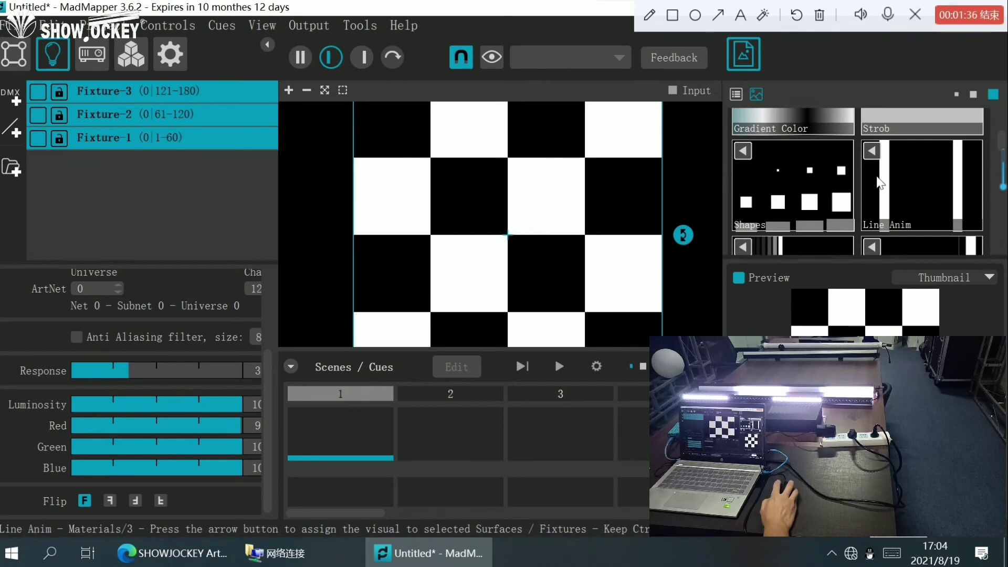
left_click(874, 163)
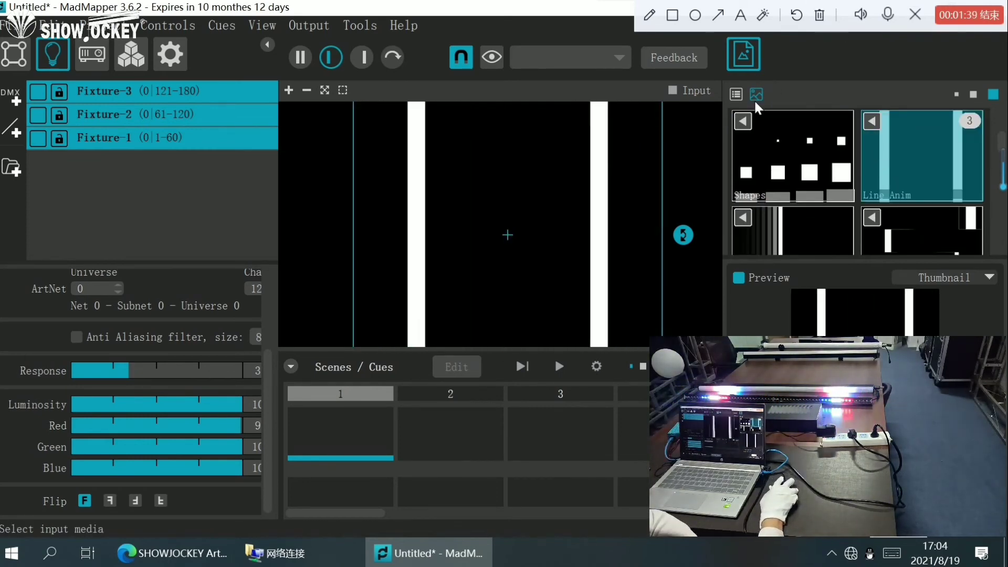
scroll(840, 212, "down", 5)
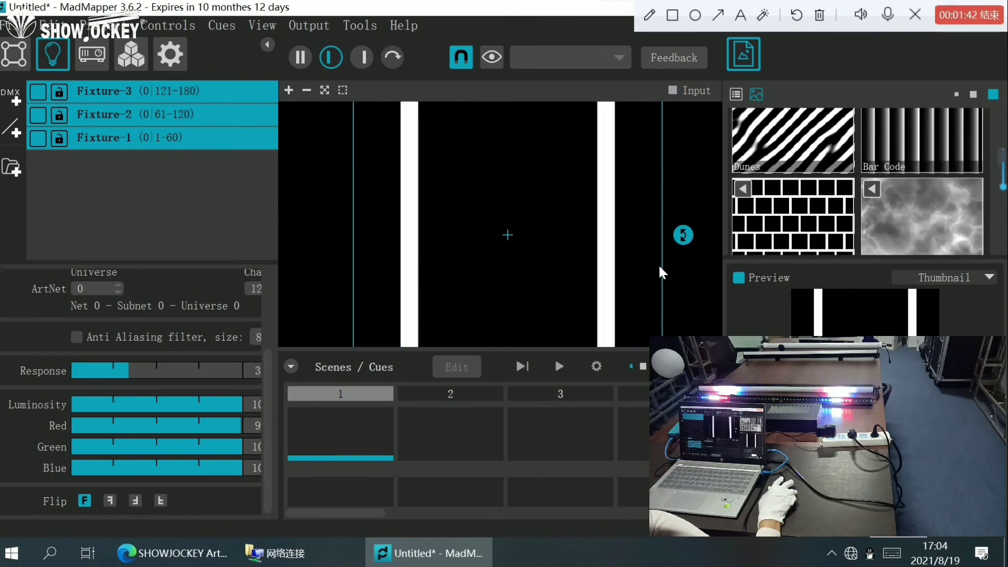
scroll(566, 328, "down", 1)
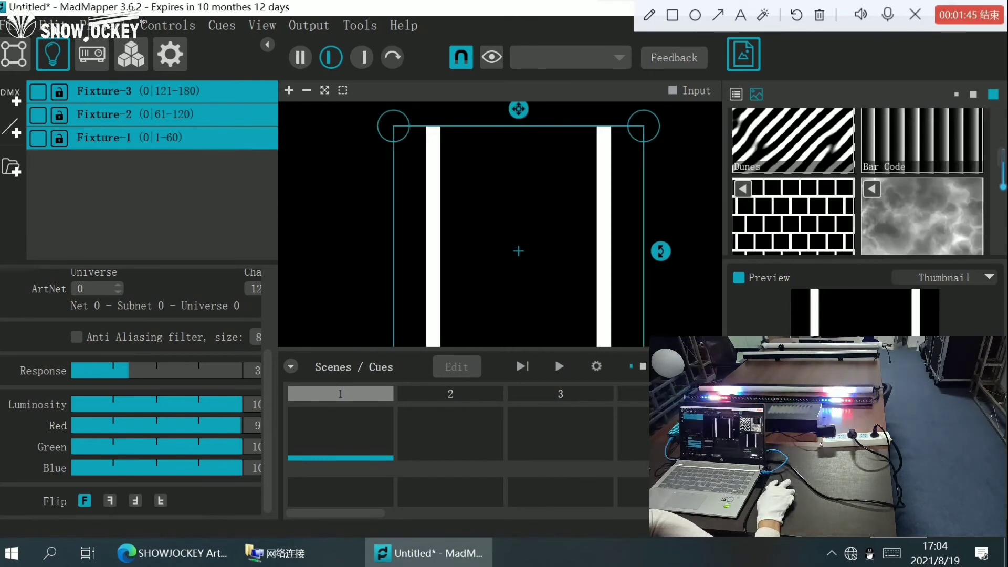
key("alt+e")
key("Escape")
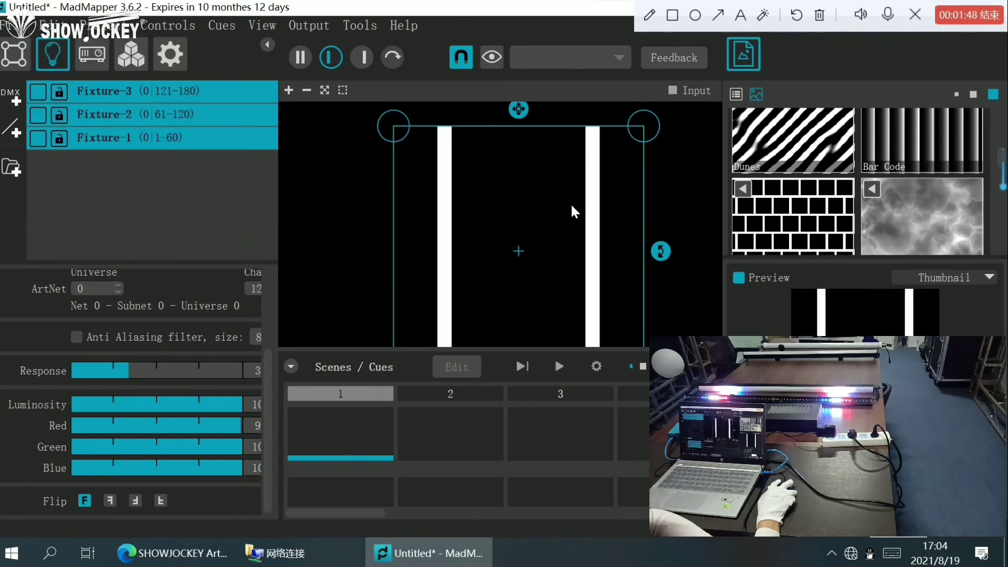
Switch the fixtures to the Particles material
scroll(890, 201, "down", 2)
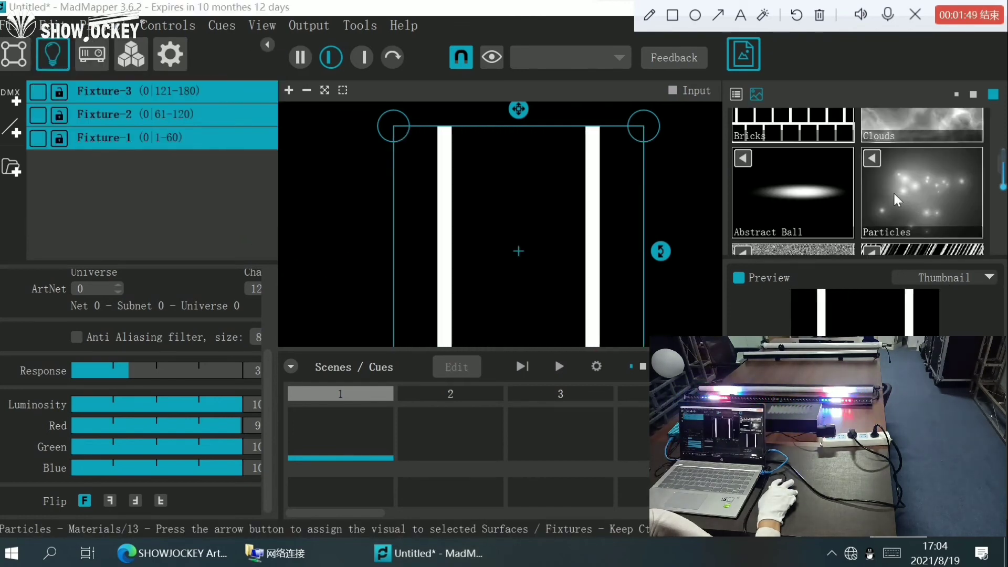
scroll(890, 201, "down", 1)
left_click(872, 126)
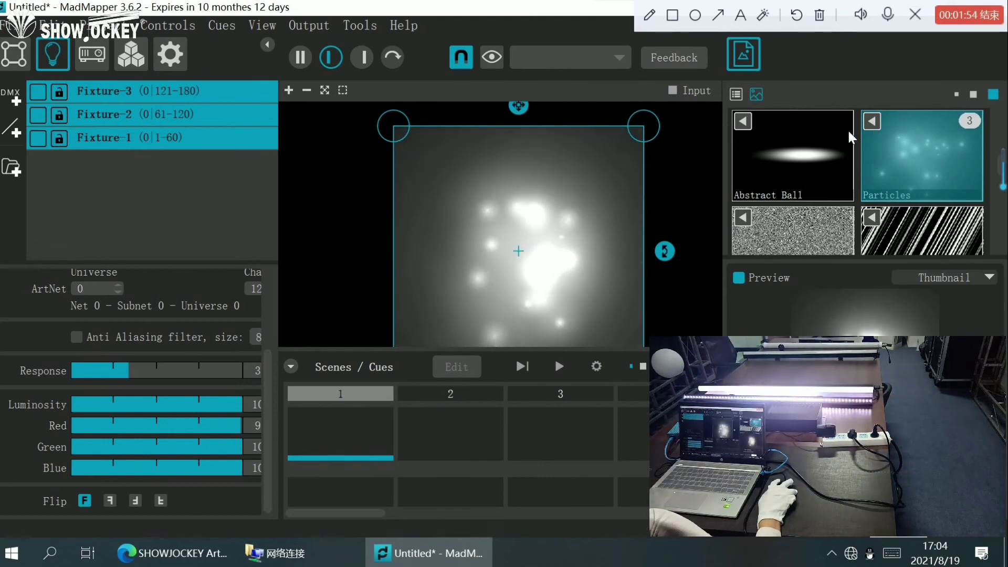
Finish on the Noisy Barcode material for all three fixtures
scroll(851, 179, "down", 1)
left_click(881, 184)
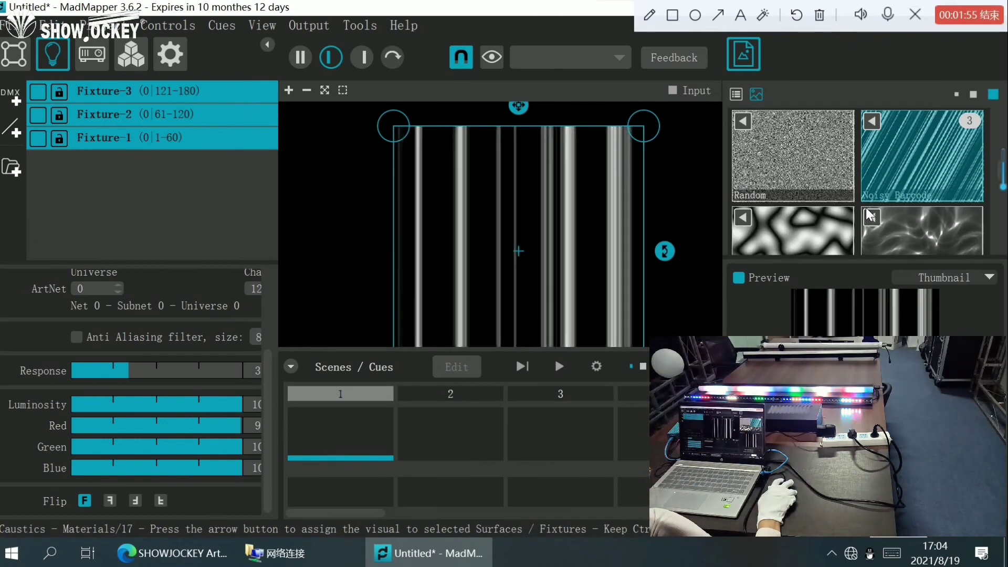
scroll(880, 184, "down", 4)
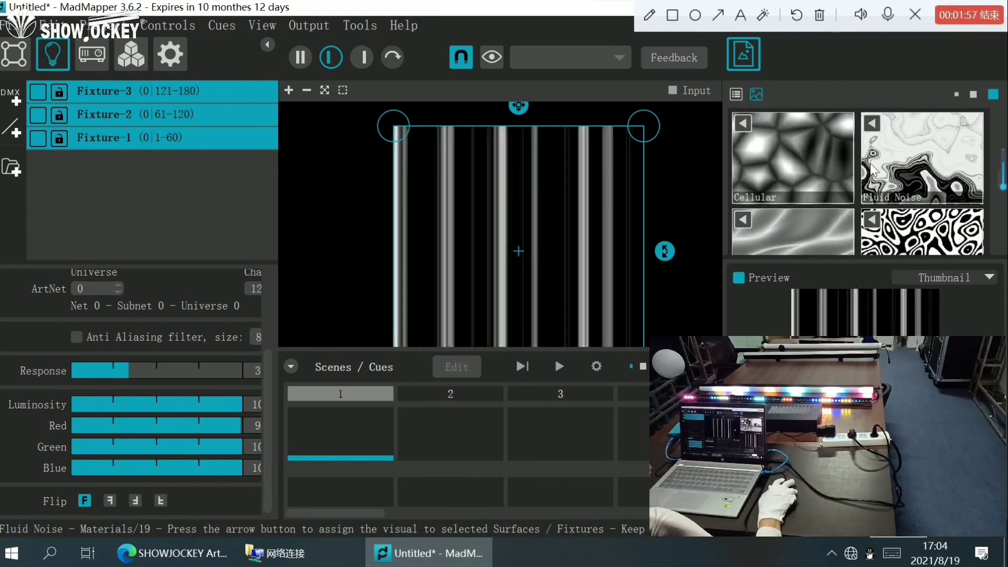
scroll(875, 181, "down", 5)
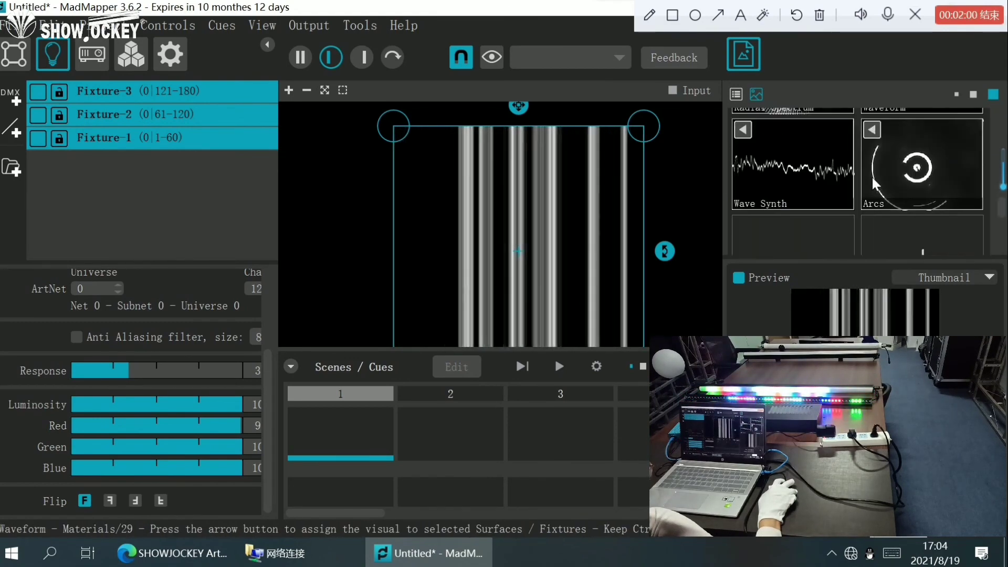
scroll(835, 181, "up", 3)
scroll(835, 184, "down", 3)
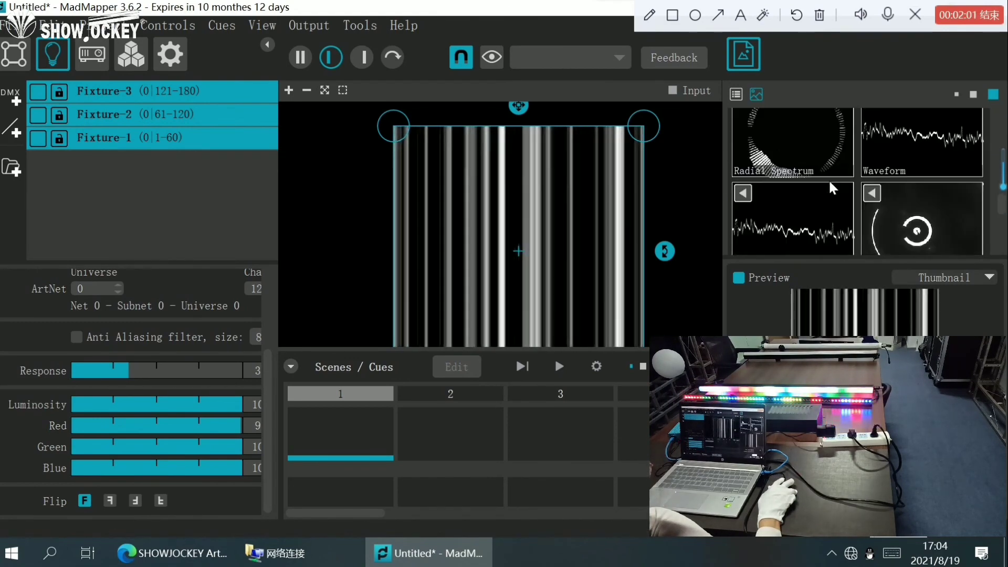